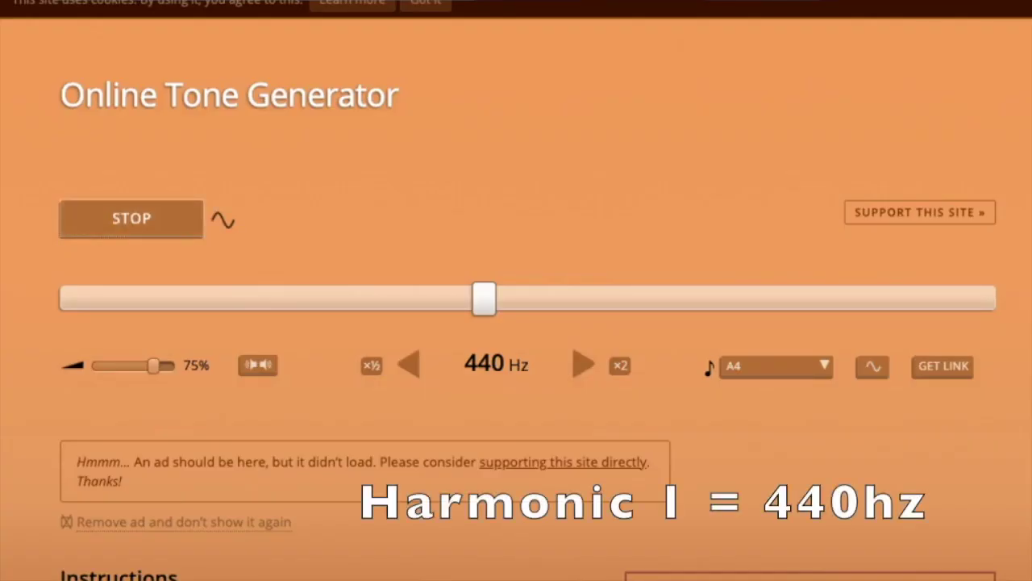
- Double the tone from 440 Hz to 880 Hz, then set the frequency to 1320 Hz
{"action": "key", "text": "Up"}
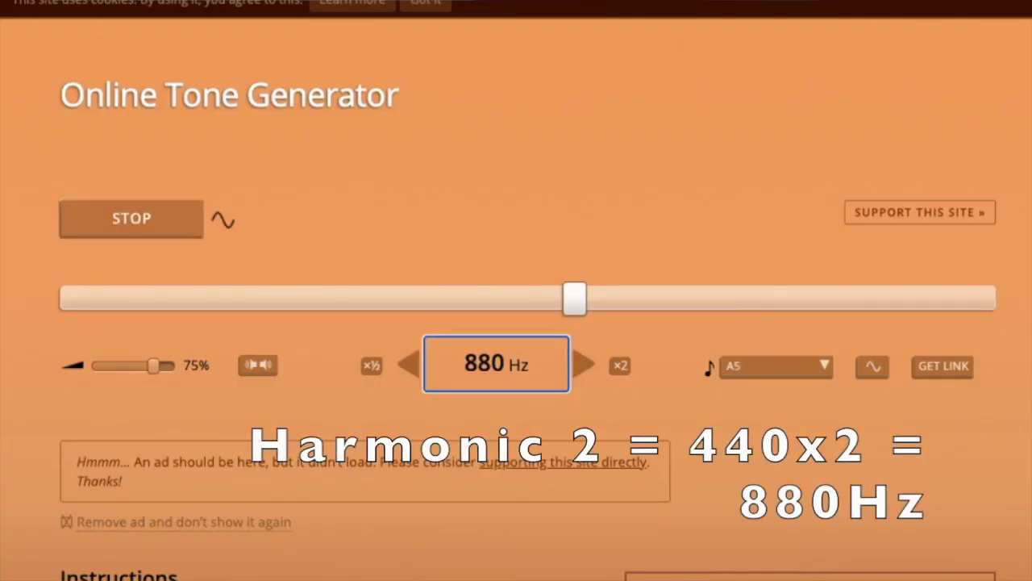
{"action": "type", "text": "1320"}
{"action": "key", "text": "Return"}
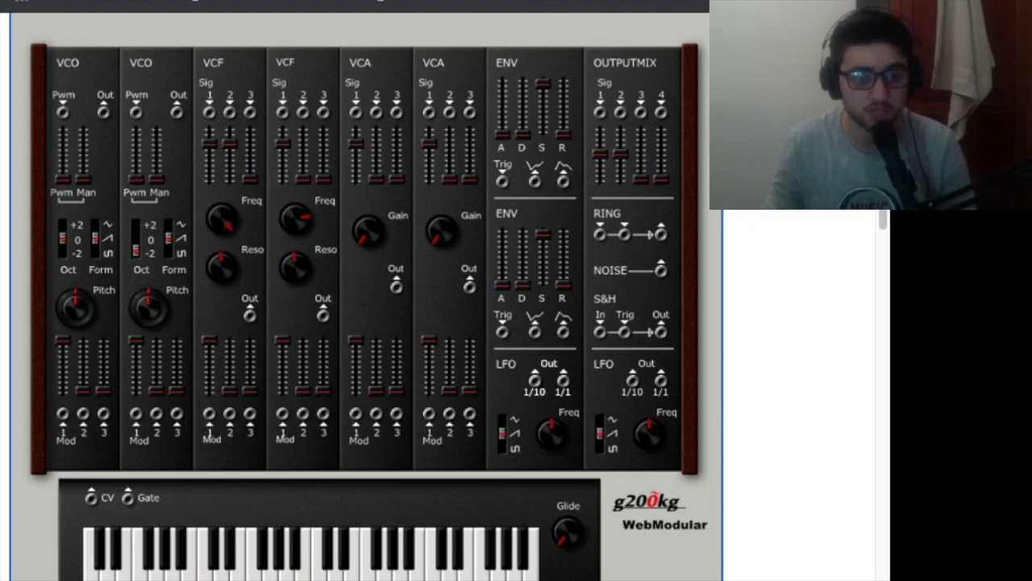
- Patch keyboard CV to VCO 1, VCO Out and Gate to VCA 1, and VCA Out to the output mix
{"action": "left_click_drag", "start_coordinate": [90, 498], "coordinate": [63, 415]}
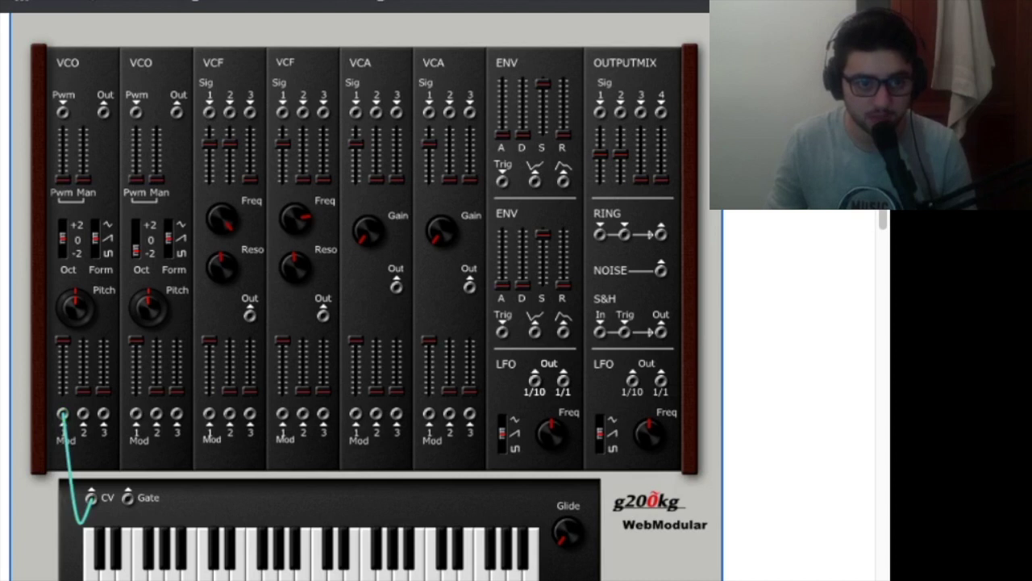
{"action": "left_click_drag", "start_coordinate": [103, 111], "coordinate": [356, 111]}
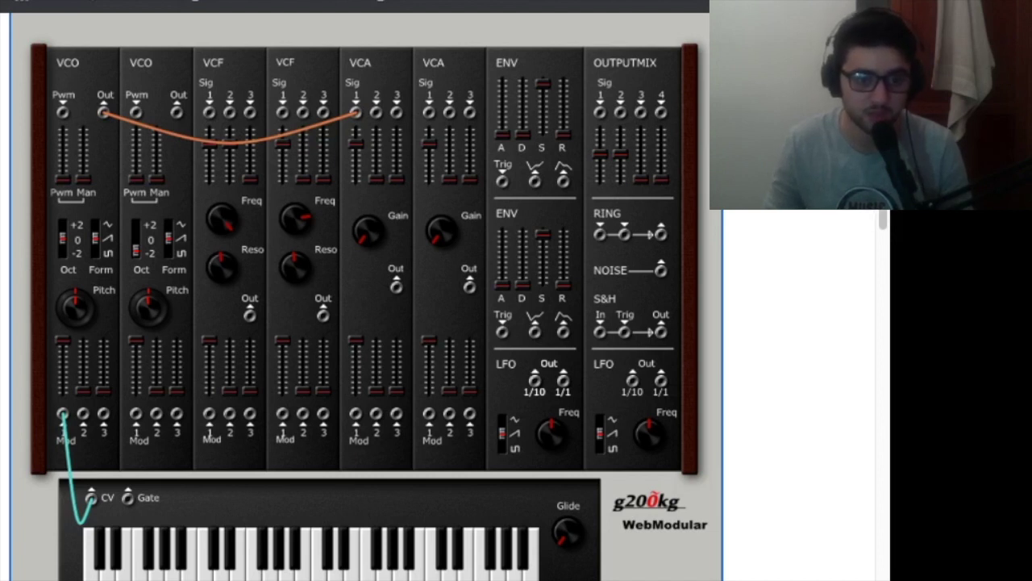
{"action": "left_click_drag", "start_coordinate": [128, 497], "coordinate": [356, 414]}
{"action": "left_click_drag", "start_coordinate": [396, 283], "coordinate": [600, 113]}
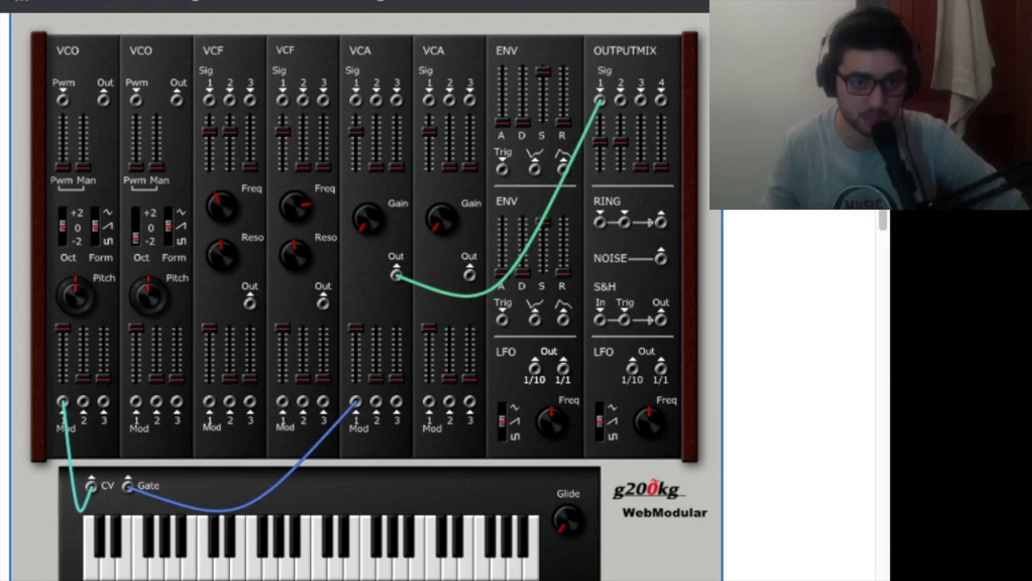
- Insert VCF 1 between VCO 1 and the VCA, then play several notes, including the lowest
{"action": "left_click_drag", "start_coordinate": [104, 98], "coordinate": [209, 98]}
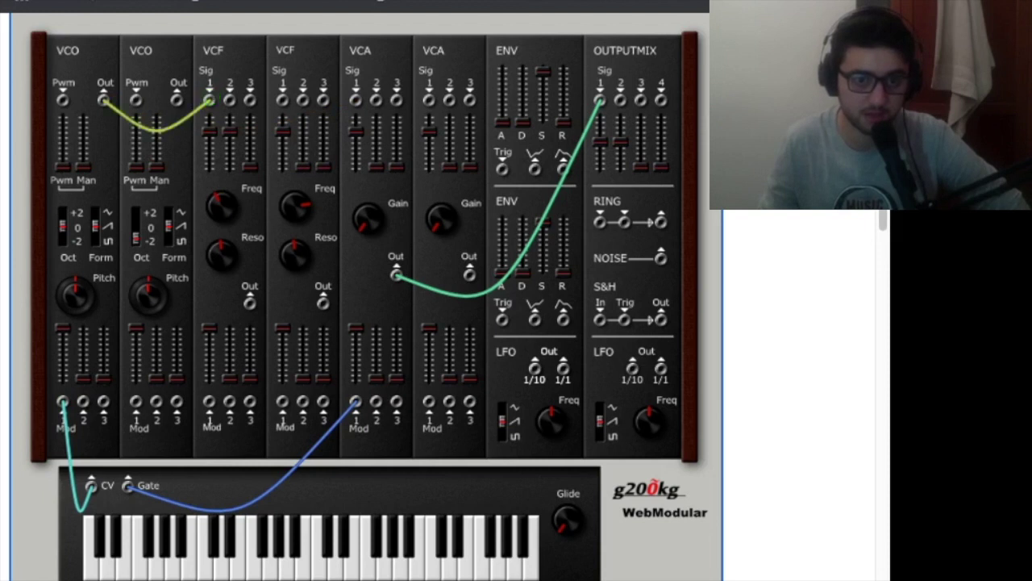
{"action": "left_click_drag", "start_coordinate": [249, 302], "coordinate": [355, 99]}
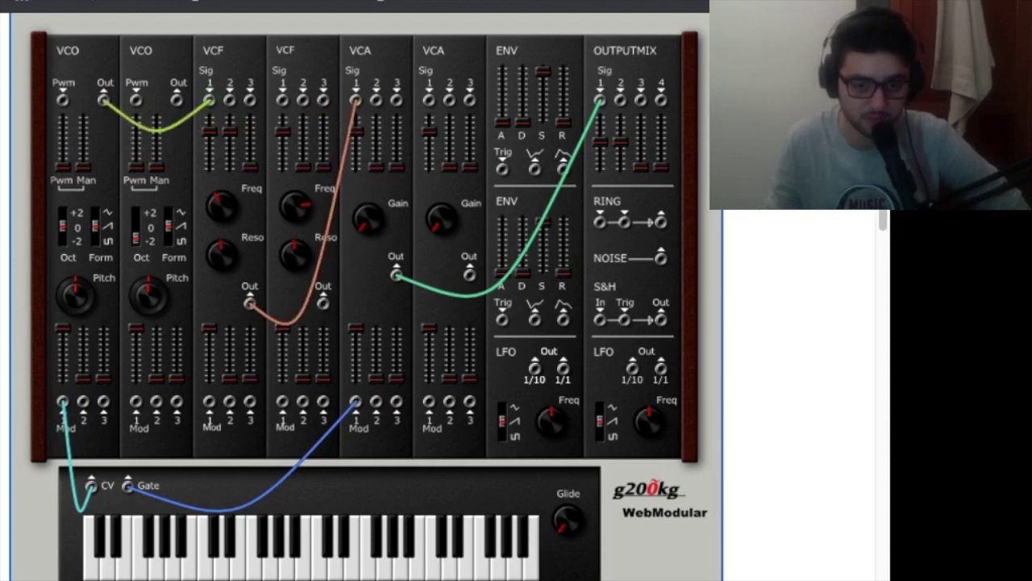
{"action": "key", "text": "i"}
{"action": "key", "text": "r"}
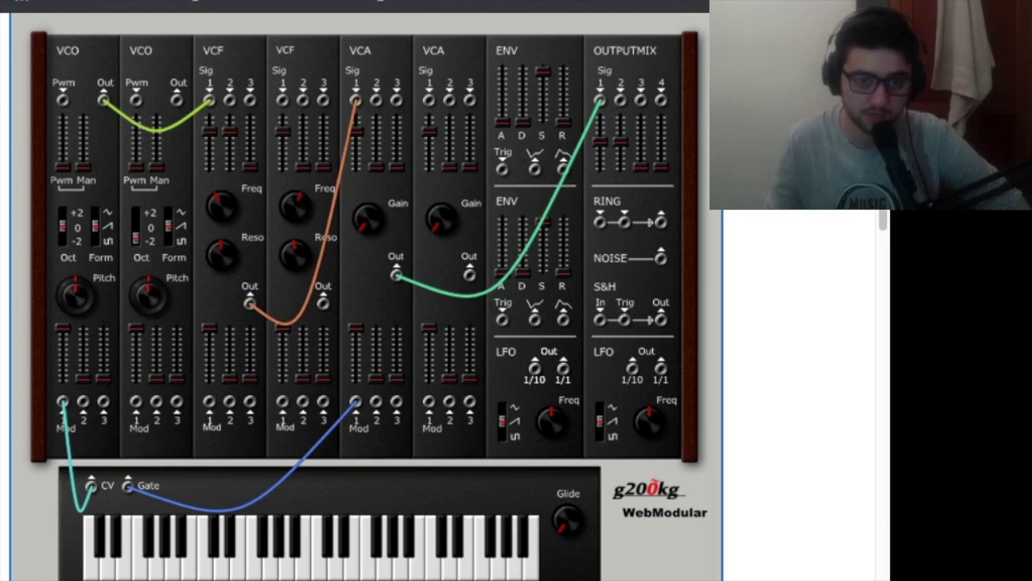
{"action": "key", "text": "y"}
{"action": "key", "text": "w"}
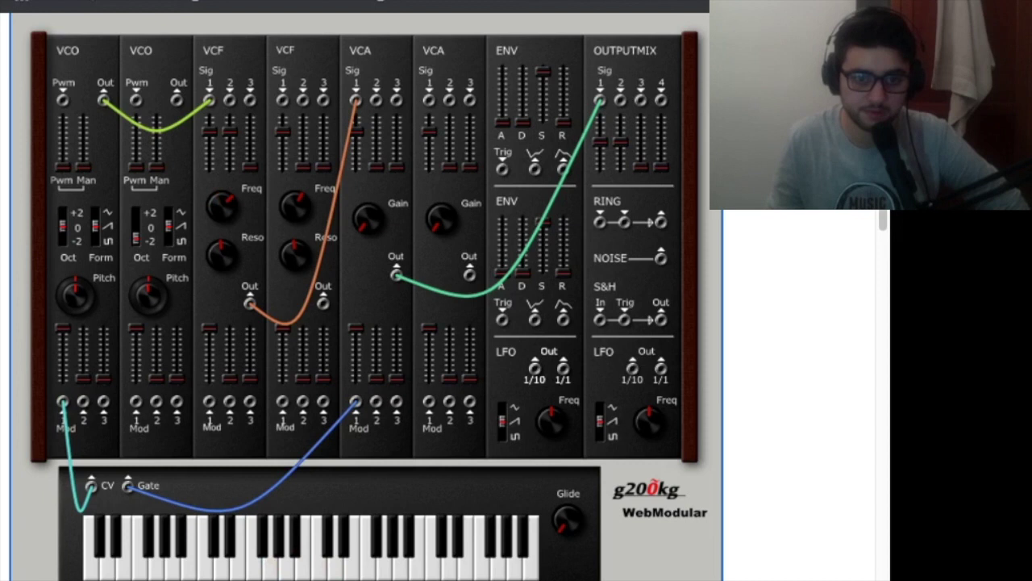
{"action": "key", "text": "y"}
{"action": "key", "text": "i"}
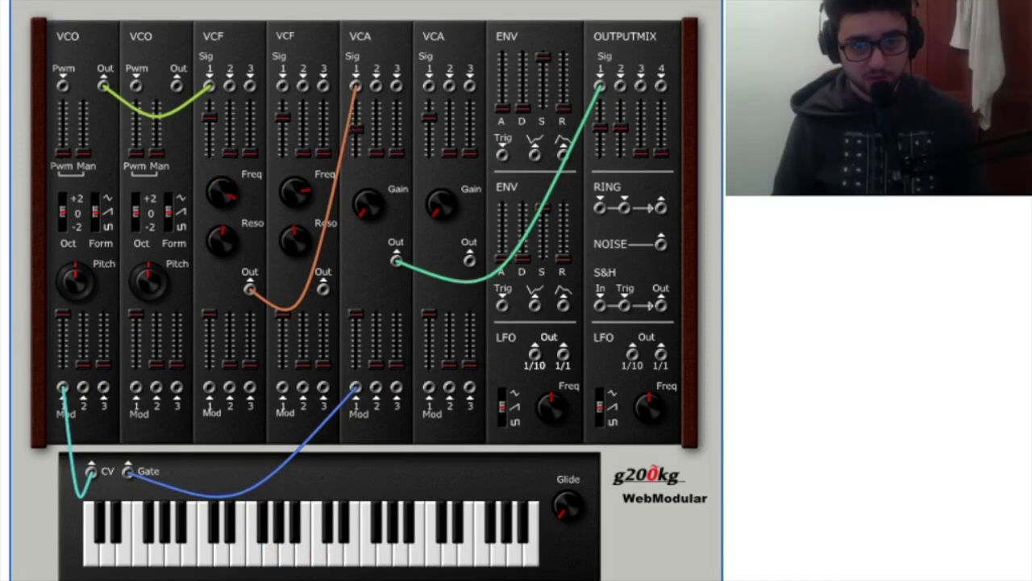
{"action": "key", "text": "z"}
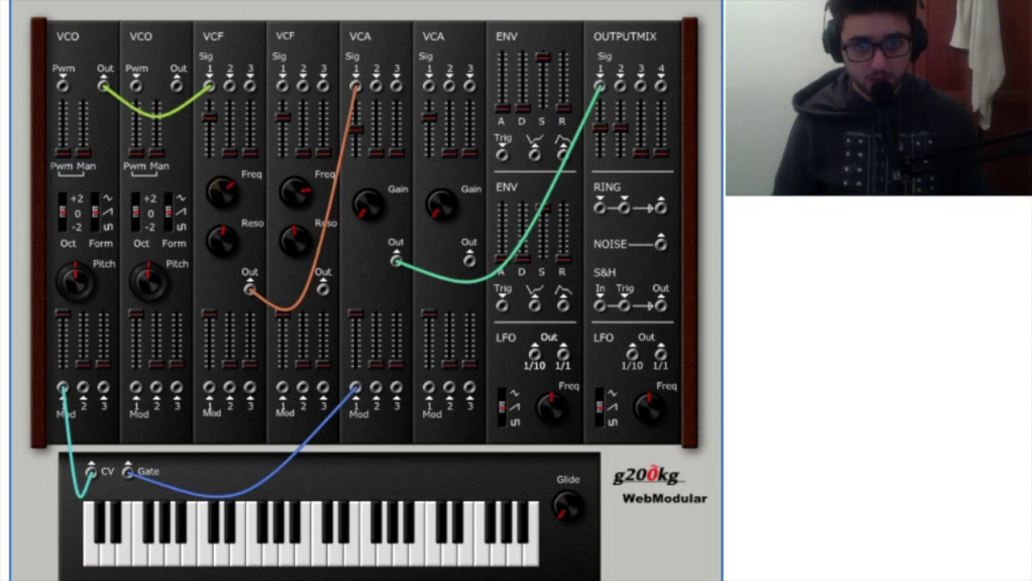
{"action": "key", "text": "z"}
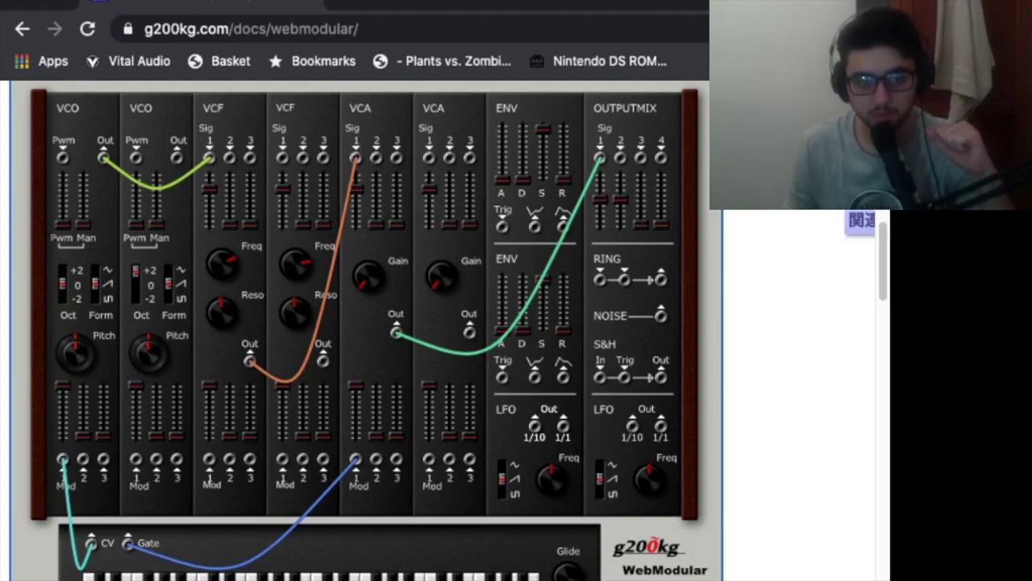
- Patch keyboard CV to VCO 2 and VCO 2 Out to VCF input 2, raise its level, and go fullscreen
{"action": "left_click_drag", "start_coordinate": [90, 543], "coordinate": [136, 459]}
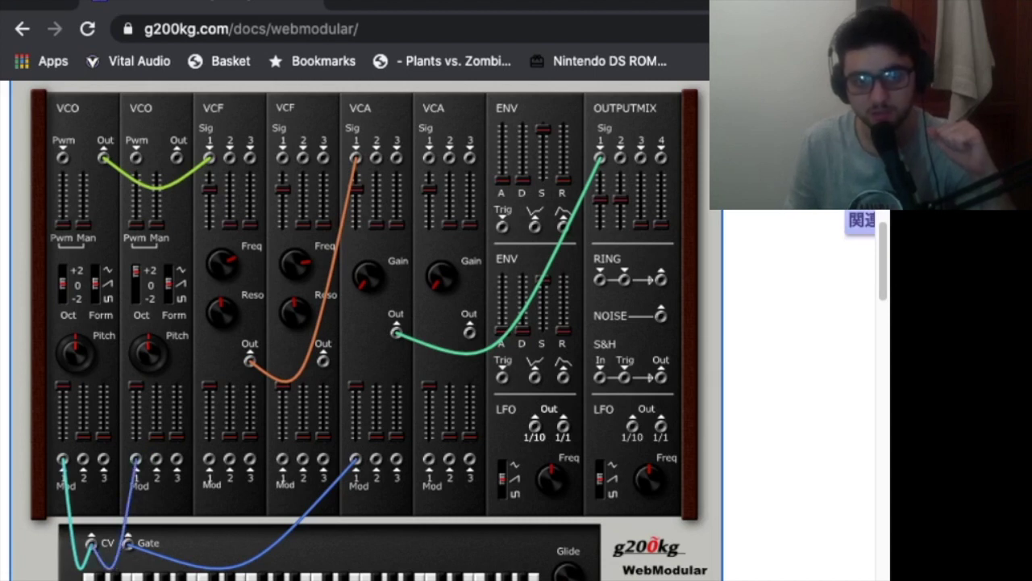
{"action": "left_click_drag", "start_coordinate": [177, 157], "coordinate": [229, 157]}
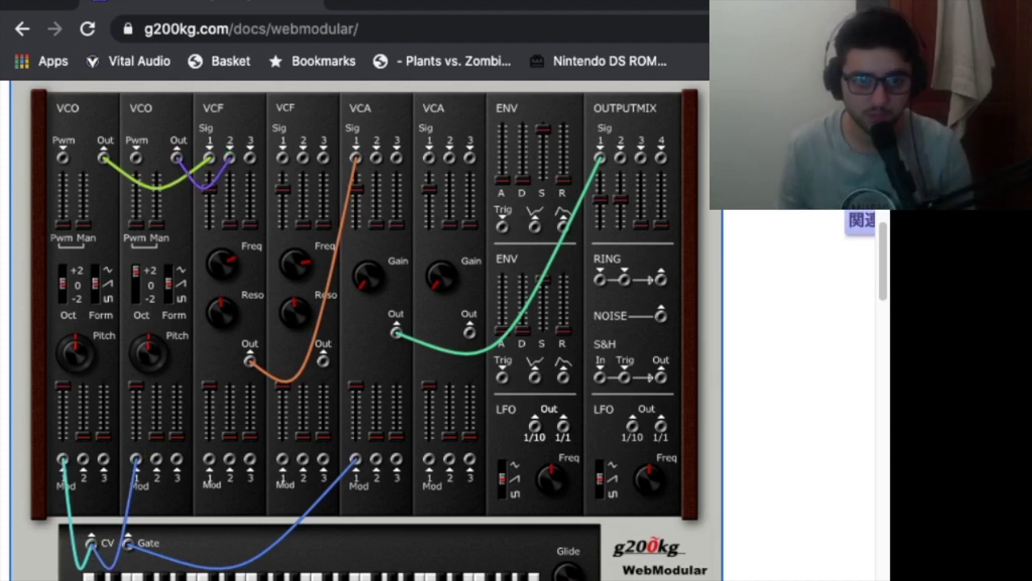
{"action": "left_click_drag", "start_coordinate": [230, 224], "coordinate": [230, 195]}
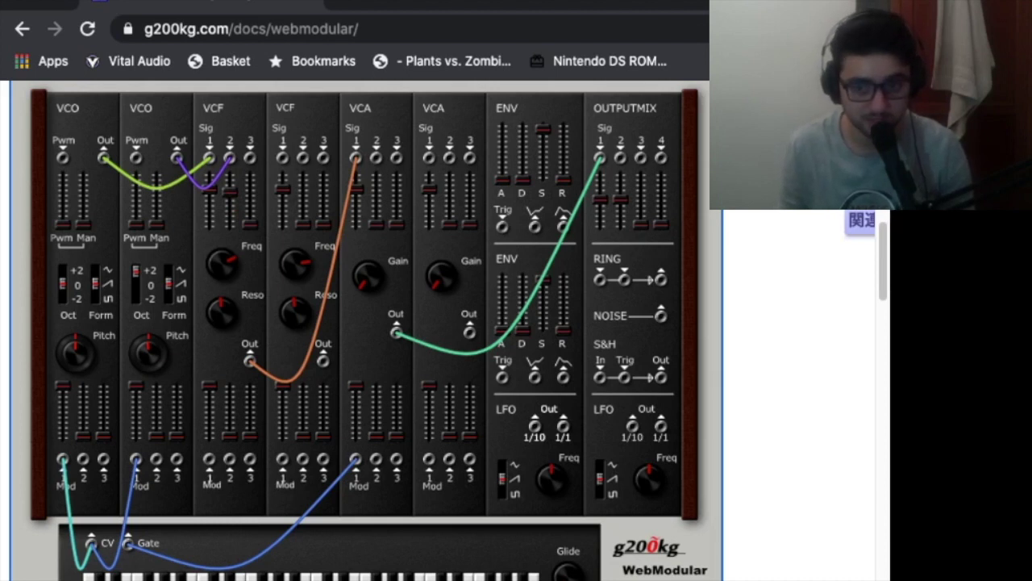
{"action": "key", "text": "F11"}
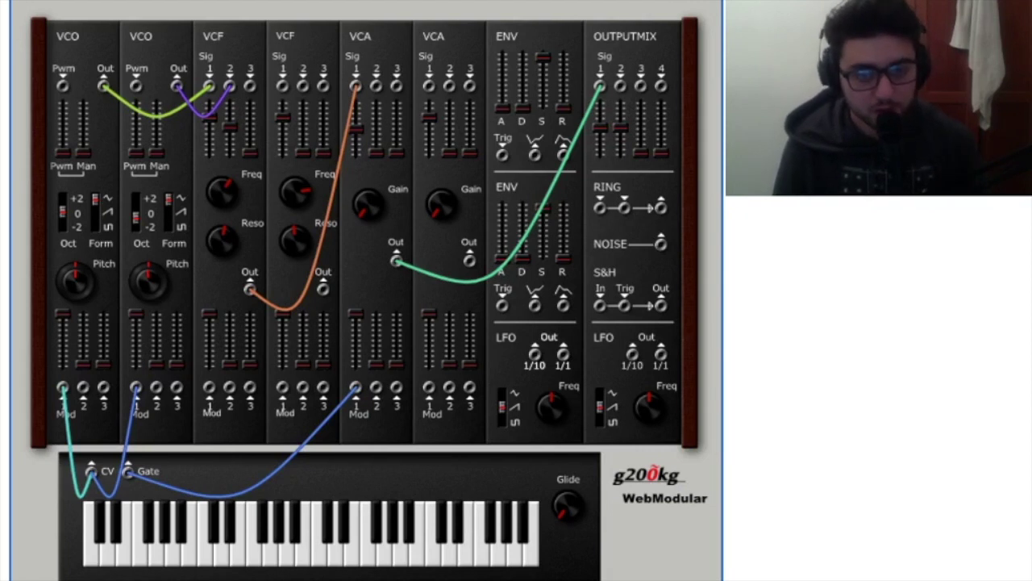
- Play a short C-D-E melody on the filtered two-oscillator patch
{"action": "key", "text": "z"}
{"action": "key", "text": "x"}
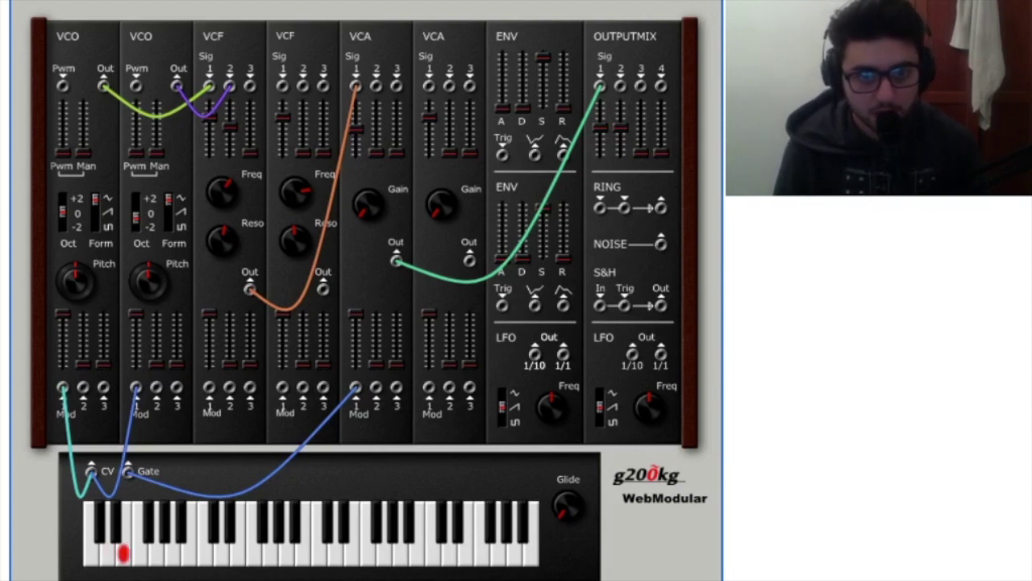
{"action": "key", "text": "x"}
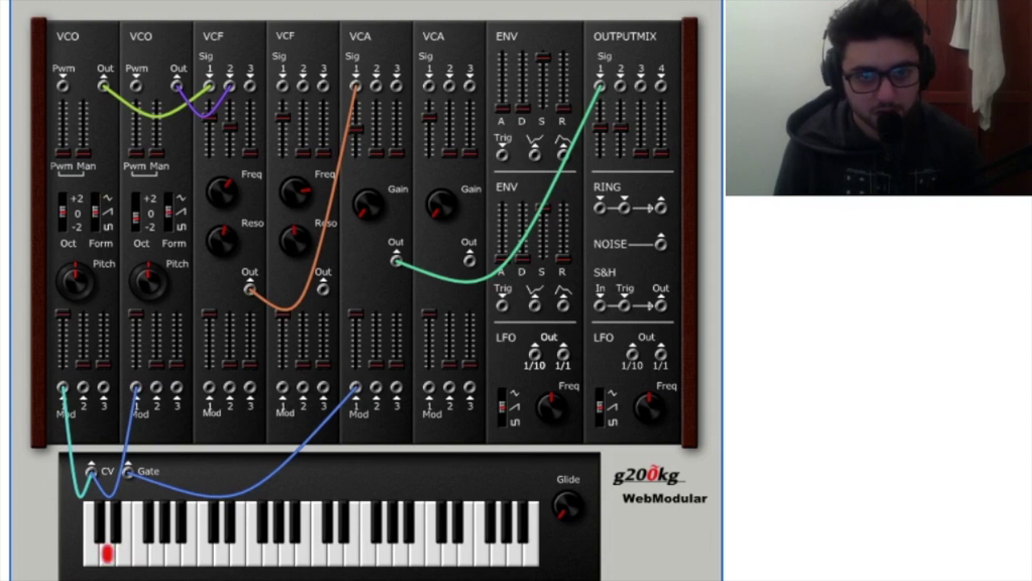
{"action": "key", "text": "c"}
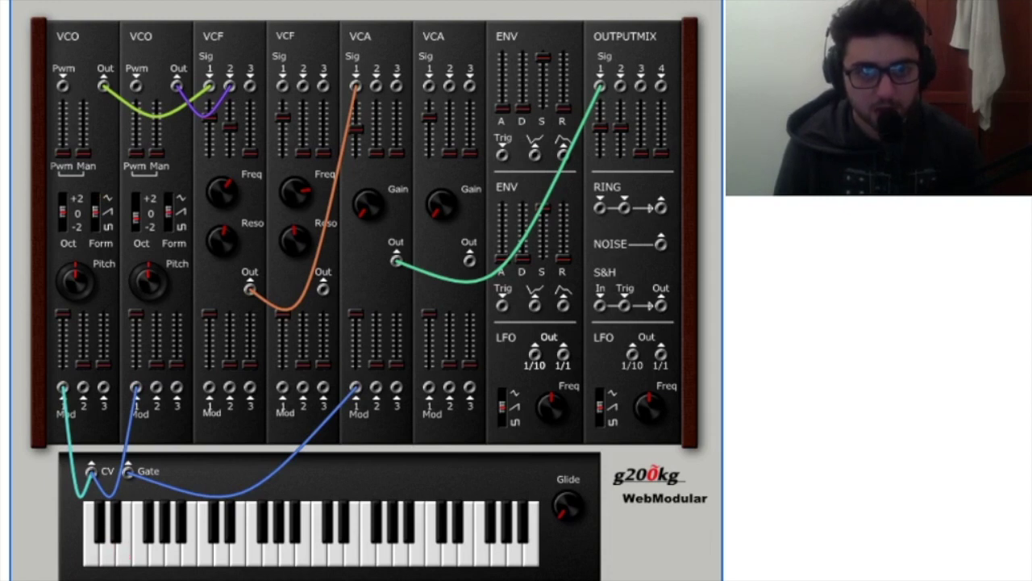
{"action": "key", "text": "x"}
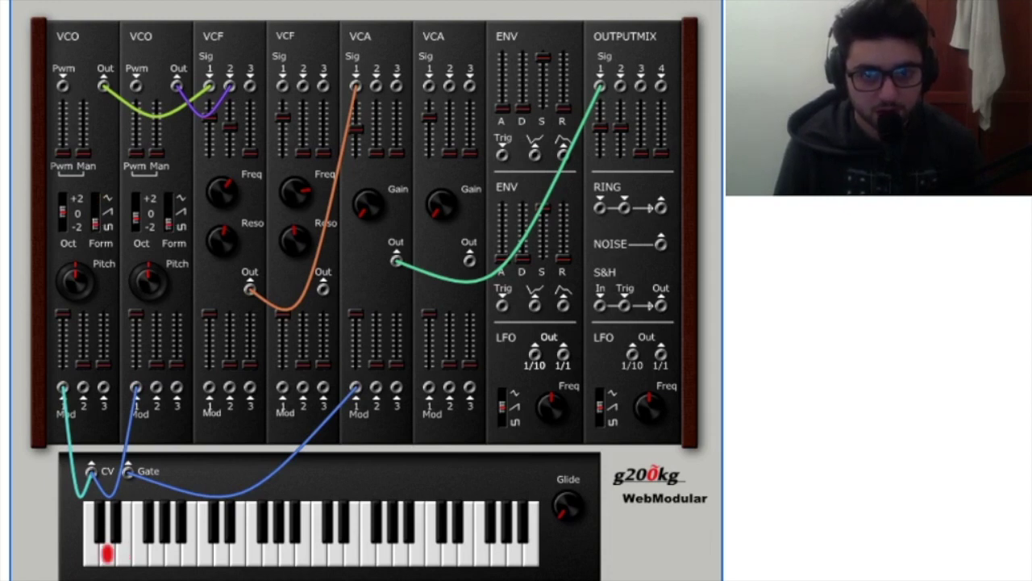
{"action": "key", "text": "c"}
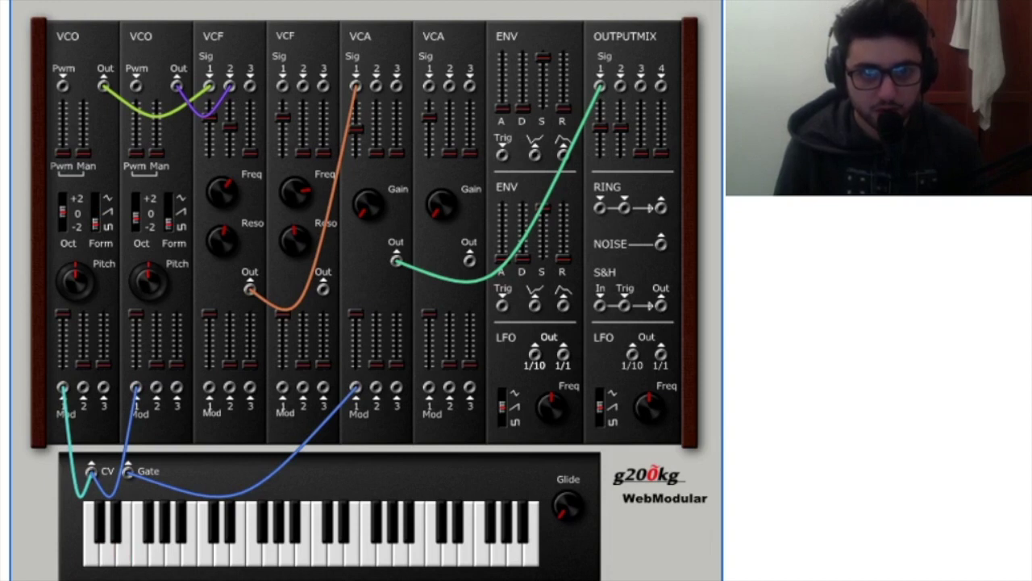
- Raise the first oscillator's octave to +2 and play the melody again, ending on low C
{"action": "left_click", "coordinate": [62, 199]}
{"action": "key", "text": "c"}
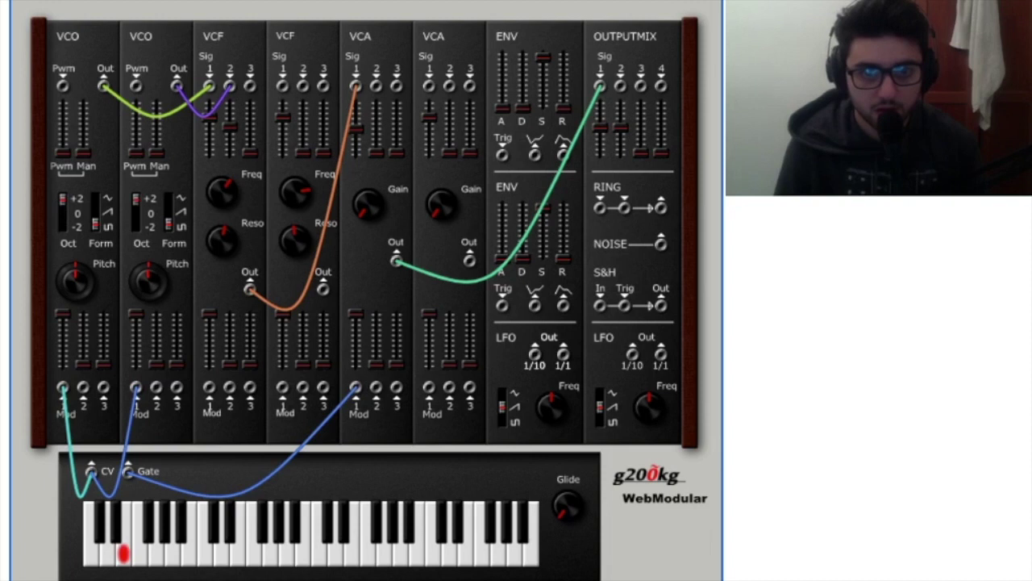
{"action": "key", "text": "c"}
{"action": "key", "text": "x"}
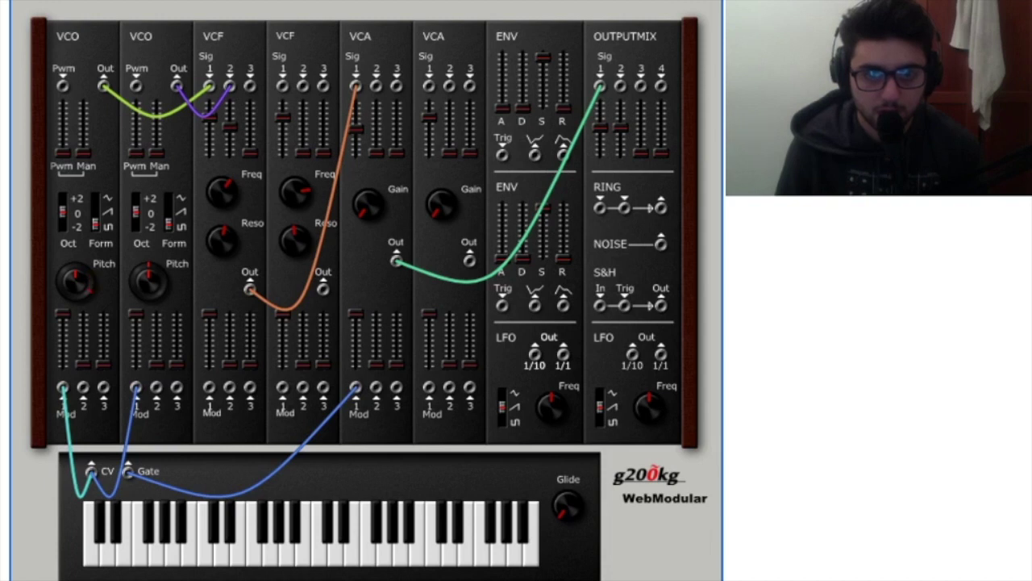
{"action": "key", "text": "x"}
{"action": "key", "text": "c"}
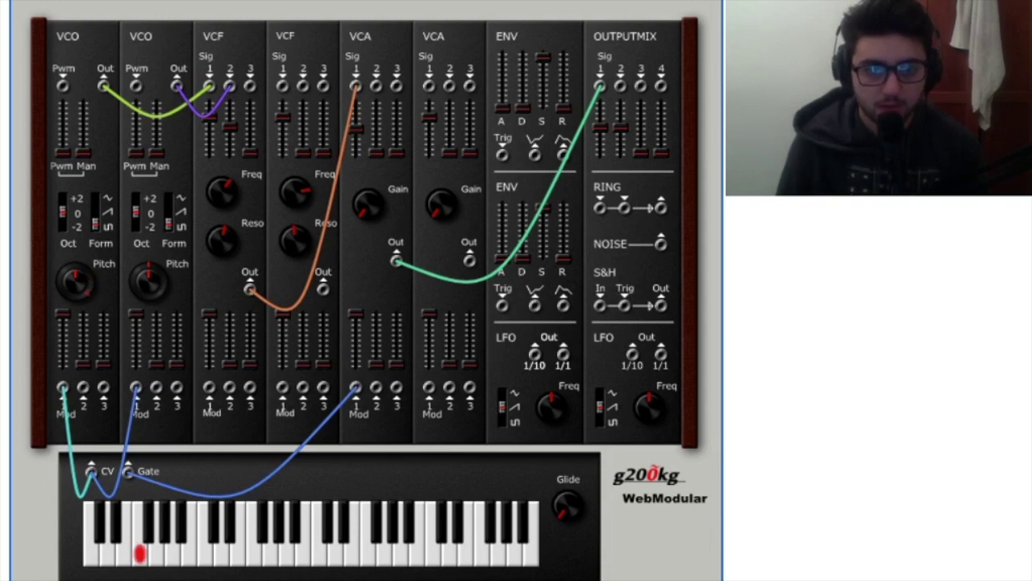
{"action": "key", "text": "z"}
{"action": "key", "text": "x"}
{"action": "key", "text": "c"}
{"action": "key", "text": "x"}
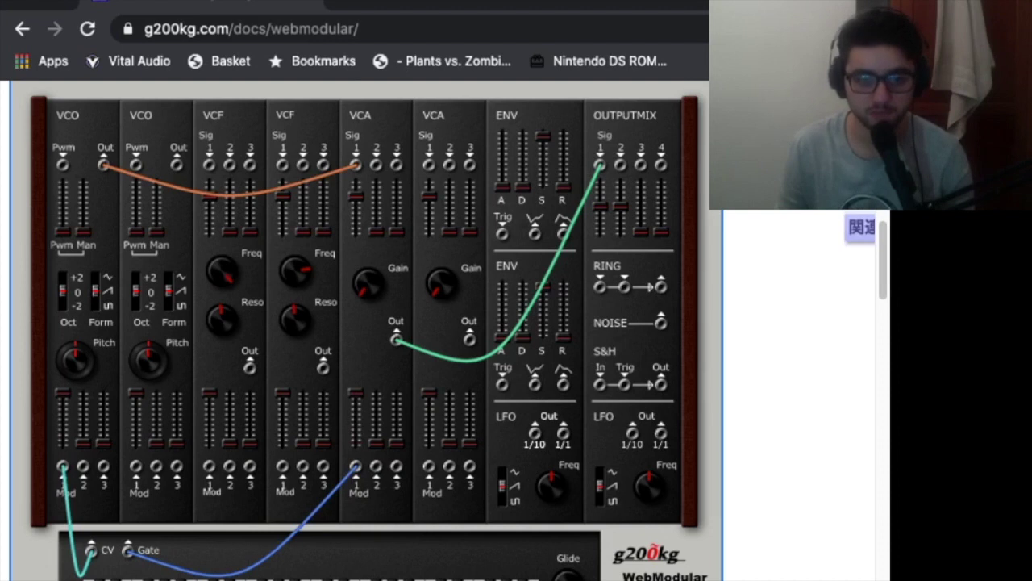
- Trigger the second envelope from Gate into VCA Mod 2, lower VCA Mod 1, and lengthen the attack
{"action": "left_click_drag", "start_coordinate": [127, 550], "coordinate": [502, 386]}
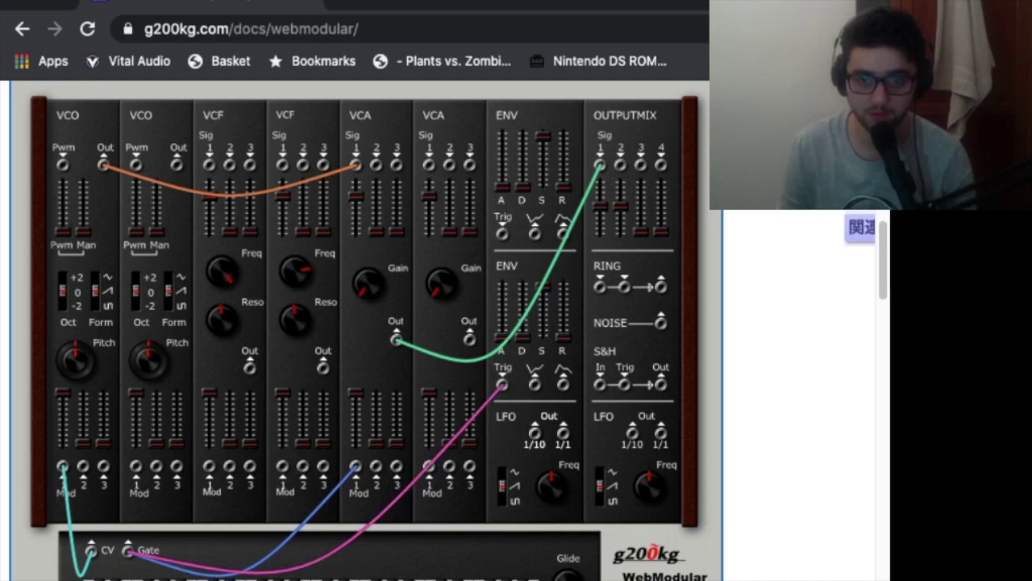
{"action": "left_click_drag", "start_coordinate": [563, 385], "coordinate": [375, 467]}
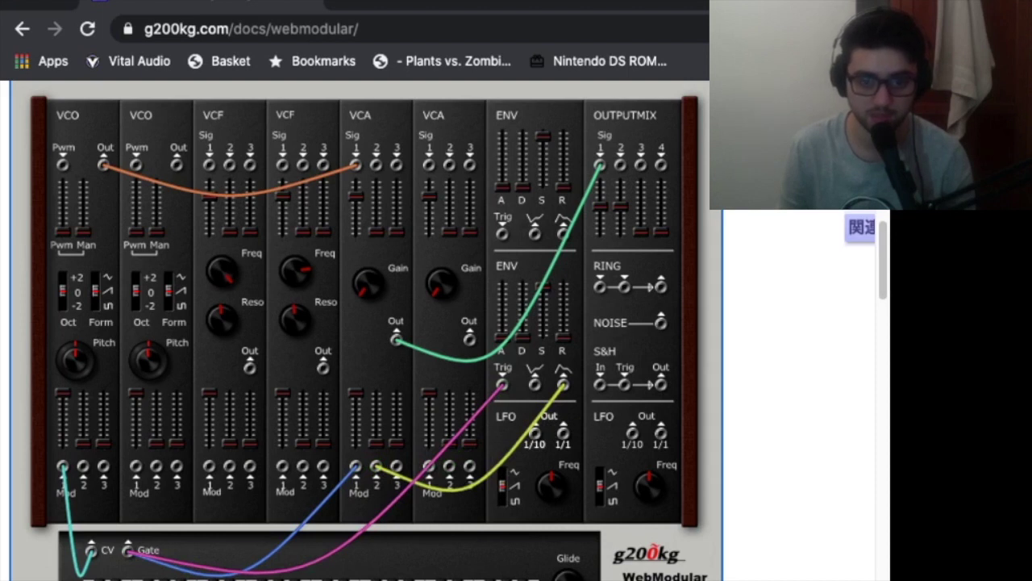
{"action": "mouse_move", "coordinate": [356, 397]}
{"action": "left_mouse_down"}
{"action": "mouse_move", "coordinate": [356, 443]}
{"action": "mouse_move", "coordinate": [376, 393]}
{"action": "left_mouse_up"}
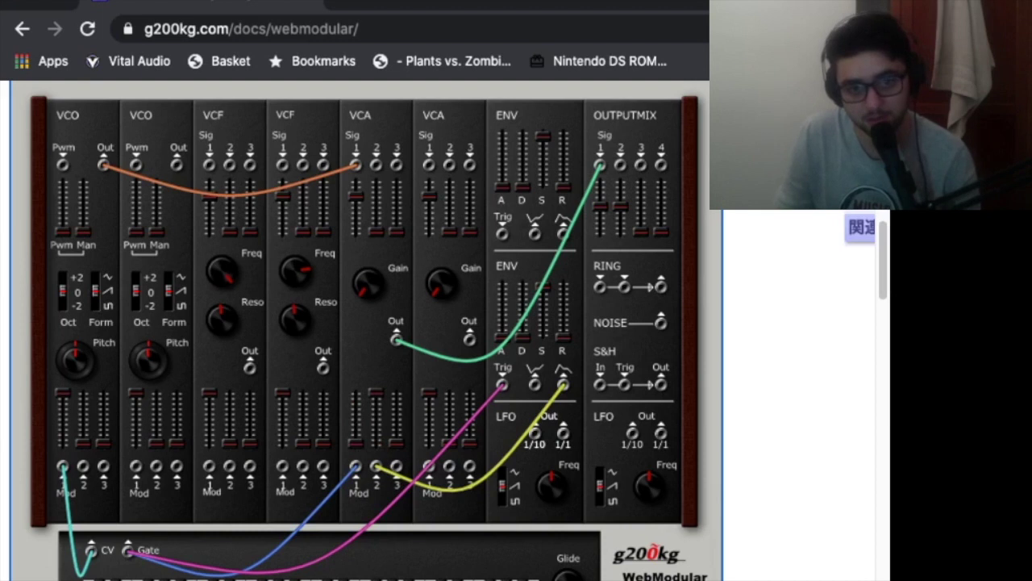
{"action": "left_click_drag", "start_coordinate": [502, 335], "coordinate": [542, 303]}
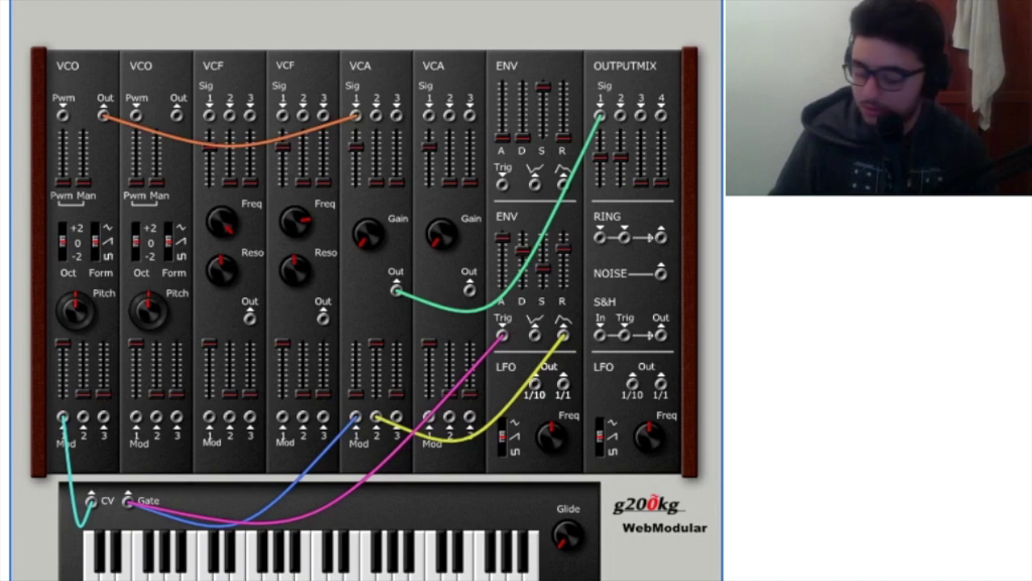
{"action": "key", "text": "p"}
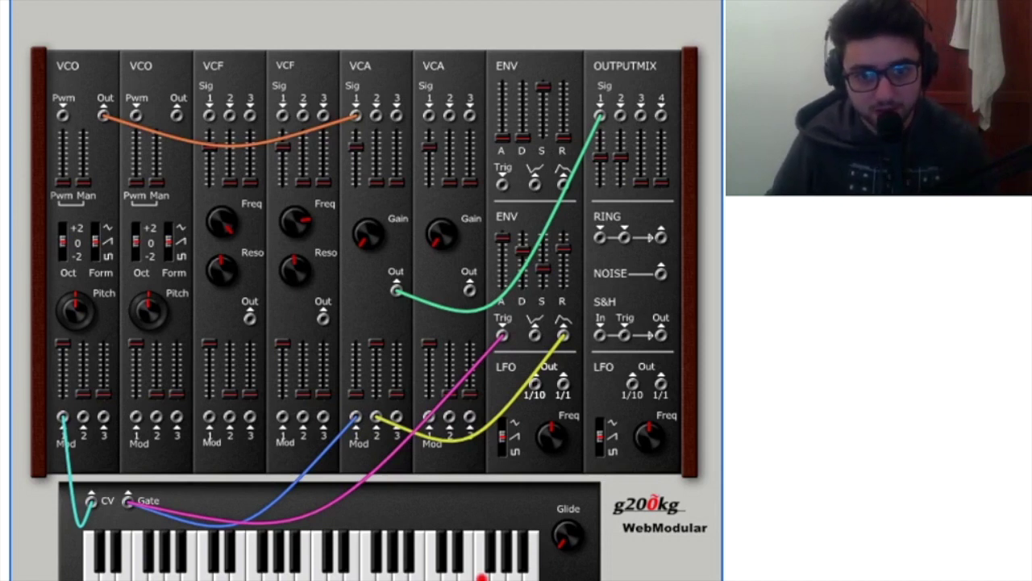
{"action": "key", "text": "0"}
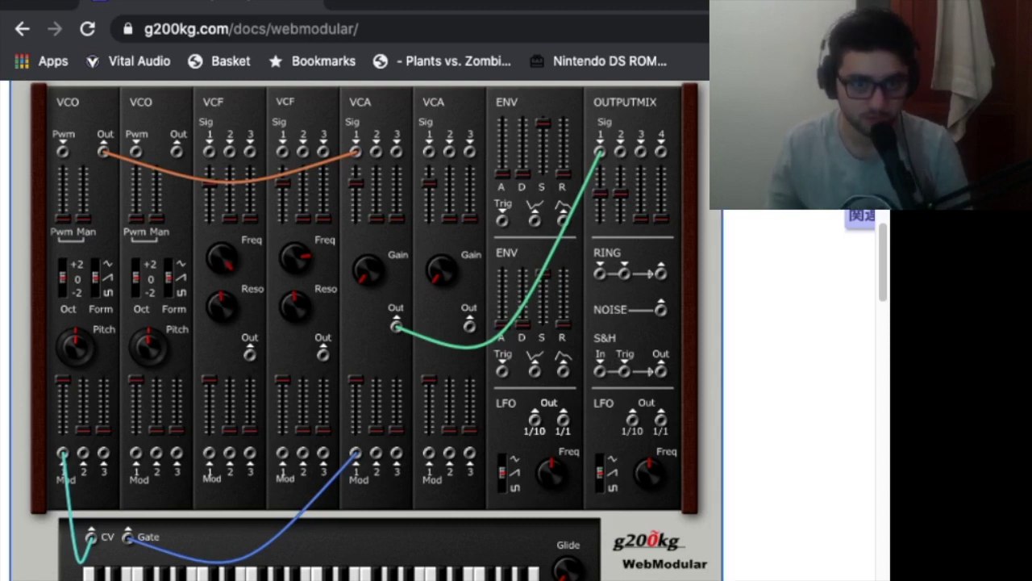
- Unplug VCO 1 from the VCA and reroute it through VCF 1 into VCA Sig 1
{"action": "left_click_drag", "start_coordinate": [355, 151], "coordinate": [242, 297]}
{"action": "left_click_drag", "start_coordinate": [103, 150], "coordinate": [210, 151]}
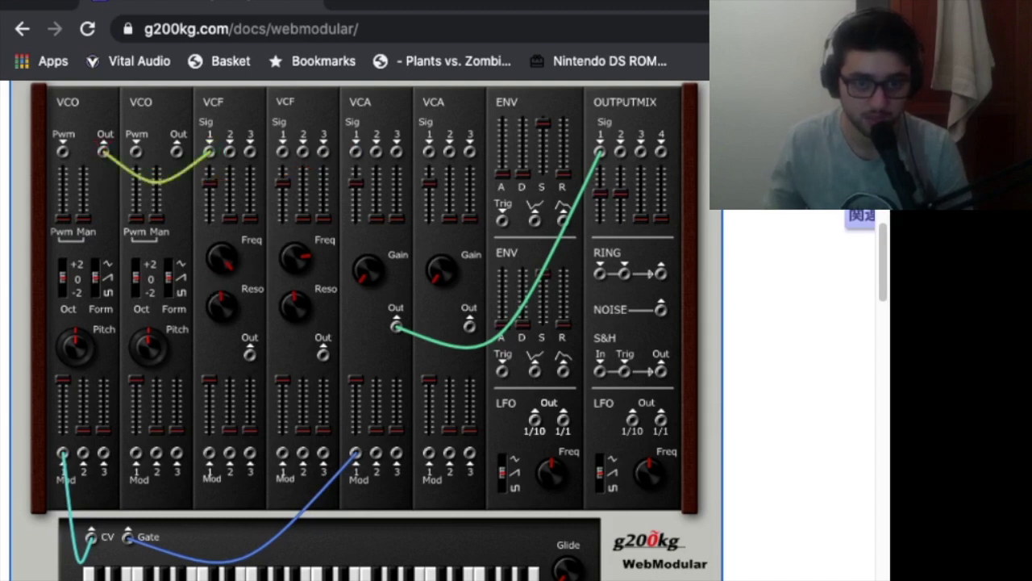
{"action": "left_click_drag", "start_coordinate": [250, 352], "coordinate": [355, 151]}
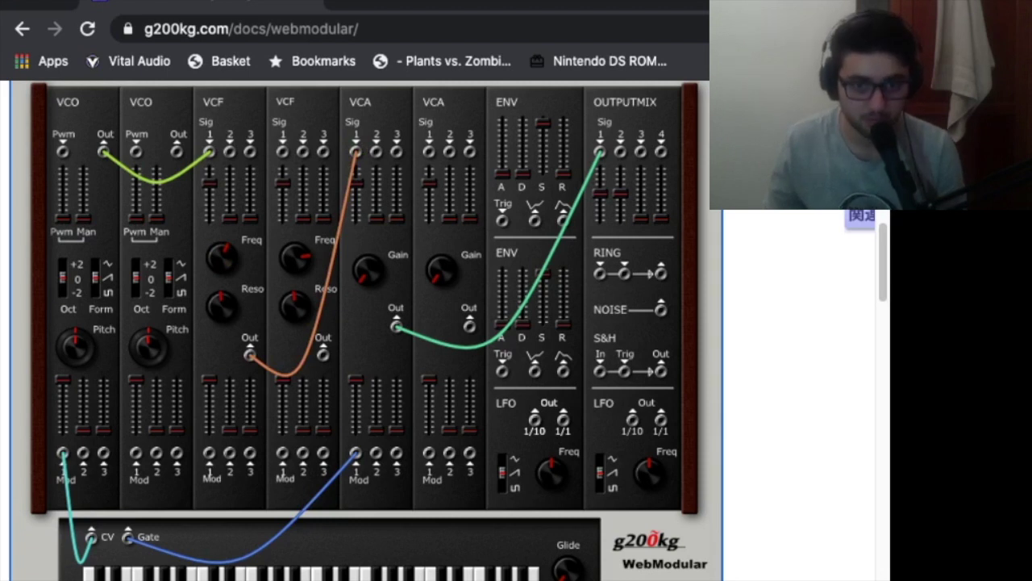
- Patch the LFO output into VCF Mod 1, then switch the LFO waveform and back
{"action": "left_click_drag", "start_coordinate": [563, 419], "coordinate": [209, 453]}
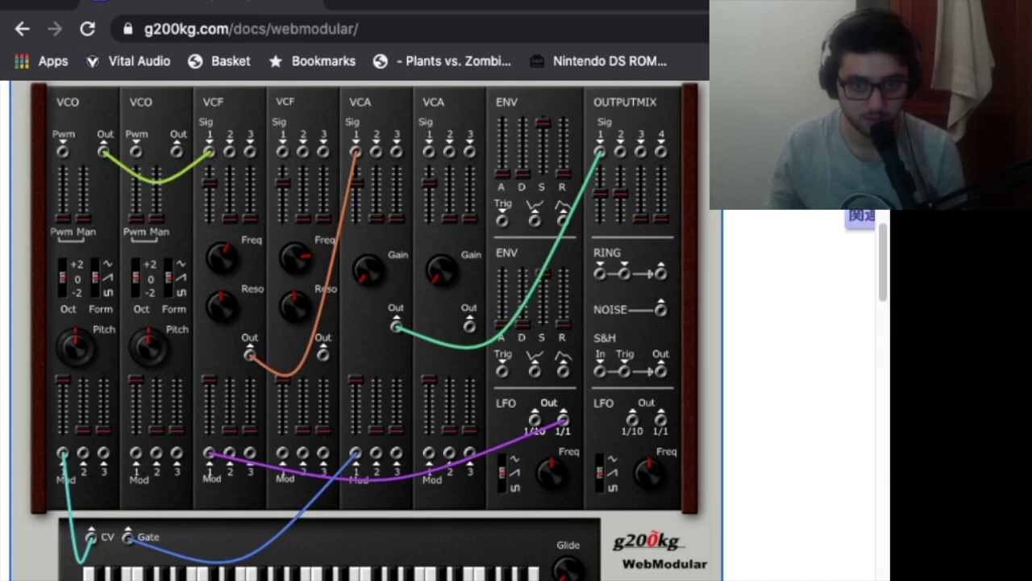
{"action": "left_click", "coordinate": [502, 484]}
{"action": "left_click", "coordinate": [502, 460]}
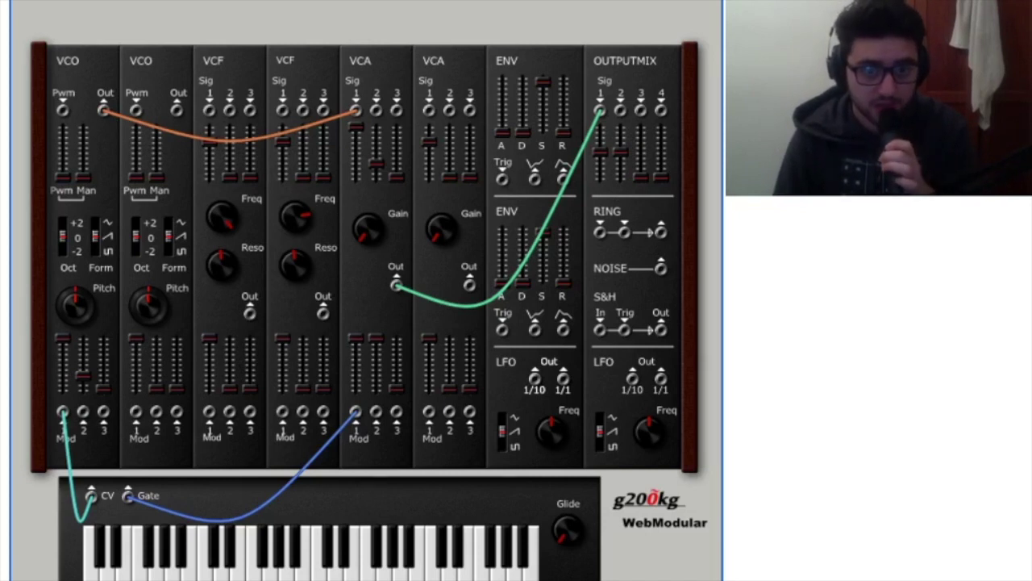
- Connect white noise to VCA input 2 and play a few descending notes to hear it
{"action": "left_click_drag", "start_coordinate": [661, 267], "coordinate": [376, 151]}
{"action": "left_click", "coordinate": [367, 573]}
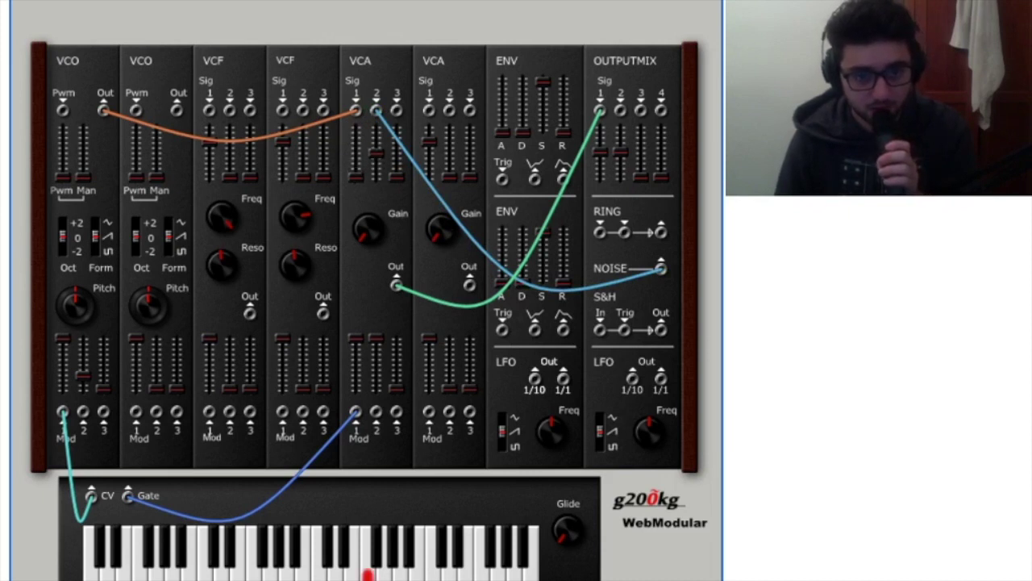
{"action": "left_click", "coordinate": [334, 572]}
{"action": "left_click", "coordinate": [237, 572]}
{"action": "left_click", "coordinate": [158, 573]}
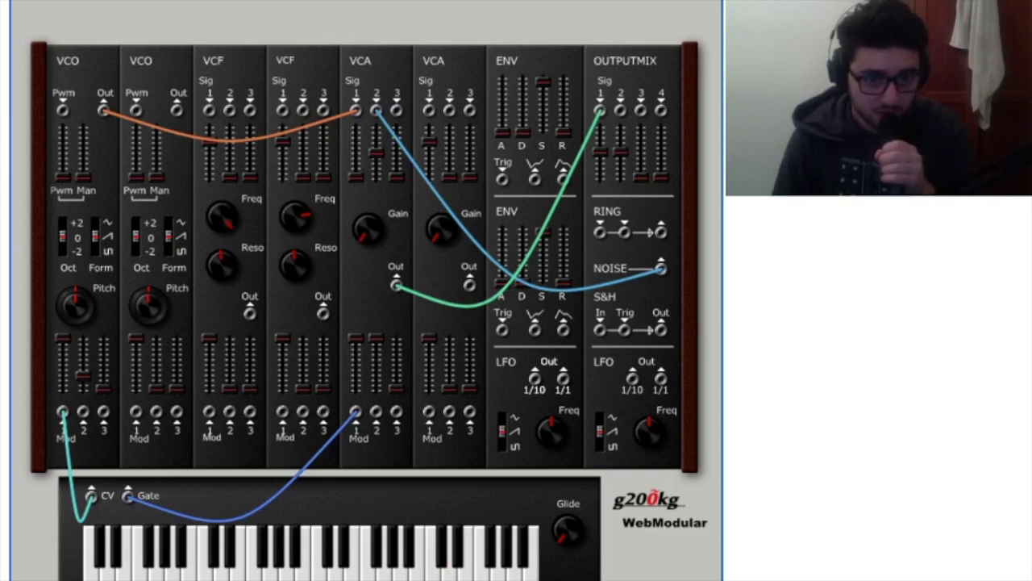
- Lower the noise input level and play an ascending then descending run of notes
{"action": "left_click_drag", "start_coordinate": [375, 152], "coordinate": [356, 125]}
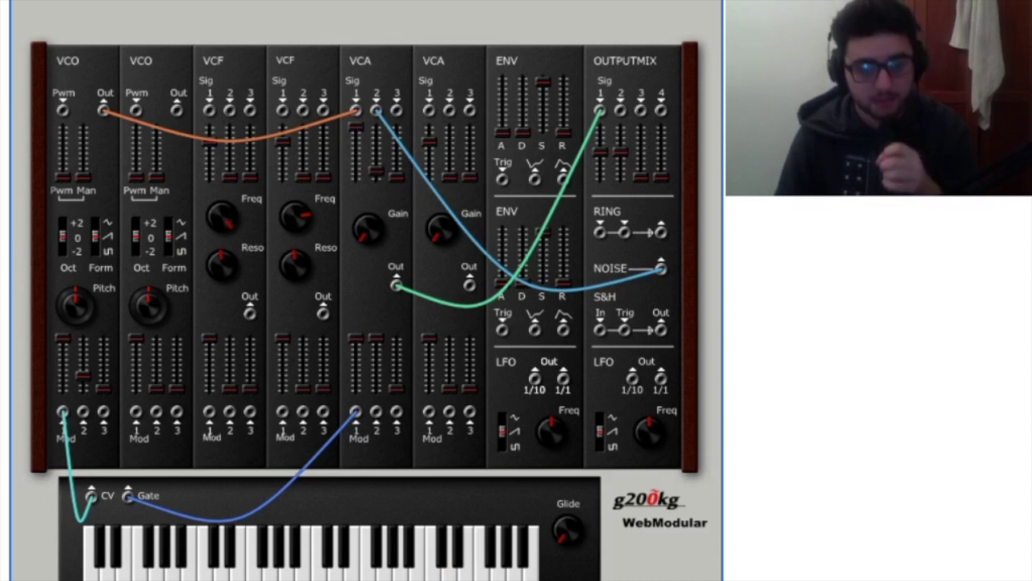
{"action": "left_click", "coordinate": [237, 565]}
{"action": "left_click", "coordinate": [303, 564]}
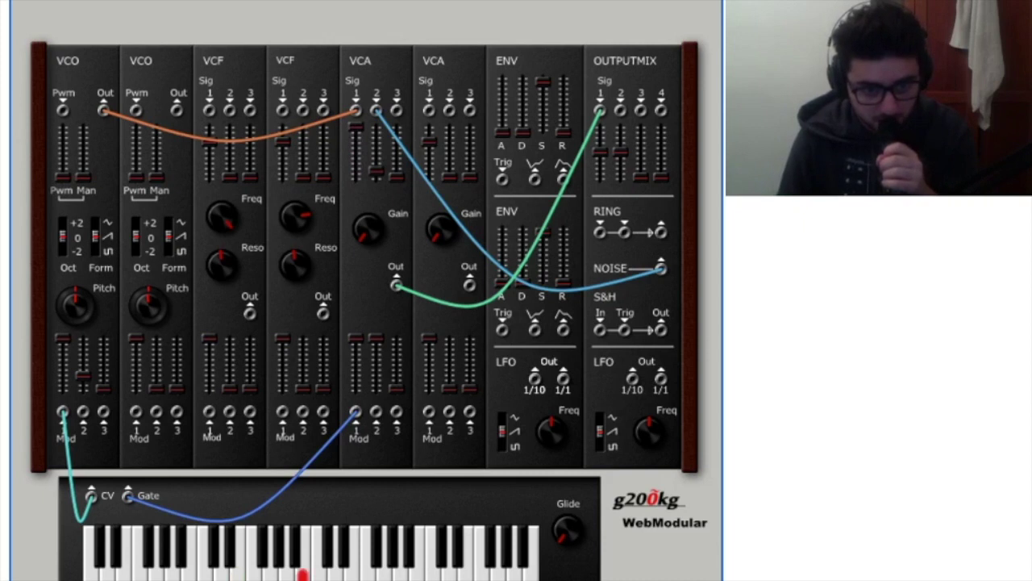
{"action": "left_click", "coordinate": [351, 564]}
{"action": "left_click", "coordinate": [400, 565]}
{"action": "left_click", "coordinate": [368, 564]}
{"action": "left_click", "coordinate": [336, 564]}
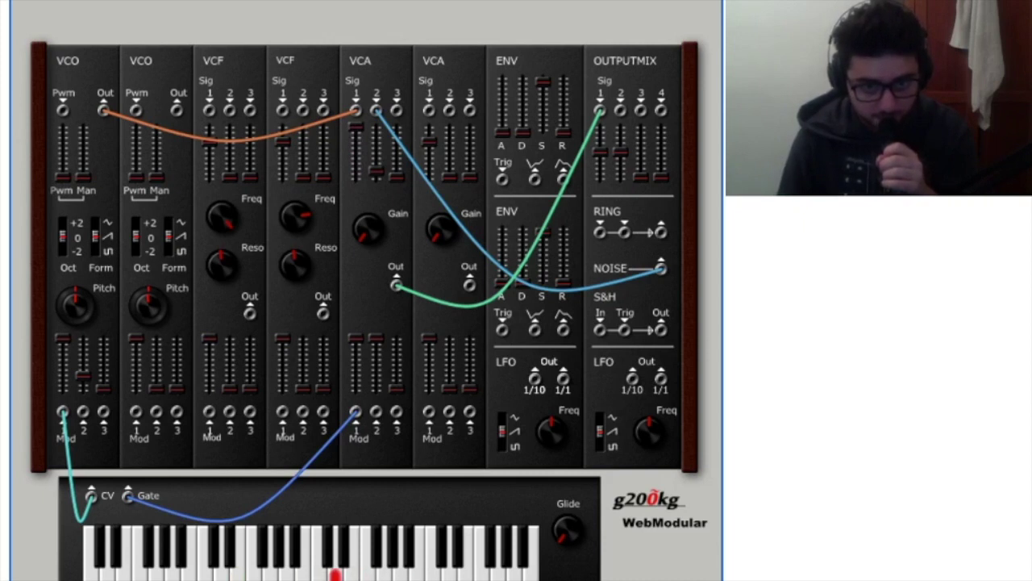
{"action": "left_click", "coordinate": [286, 565]}
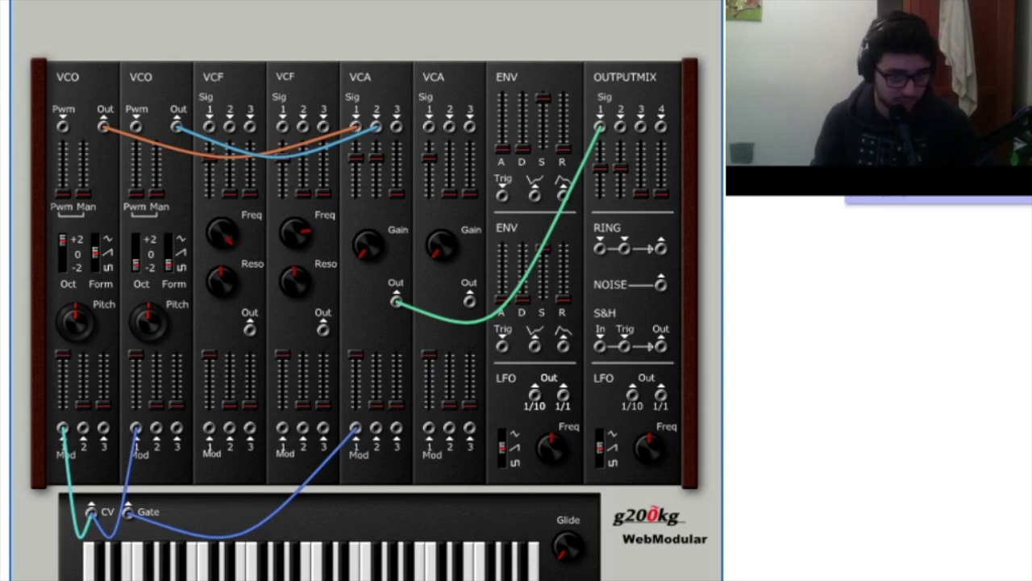
- Unplug both oscillators from the VCA and patch VCO 1 and VCO 2 into the ring modulator
{"action": "left_click_drag", "start_coordinate": [376, 127], "coordinate": [292, 250]}
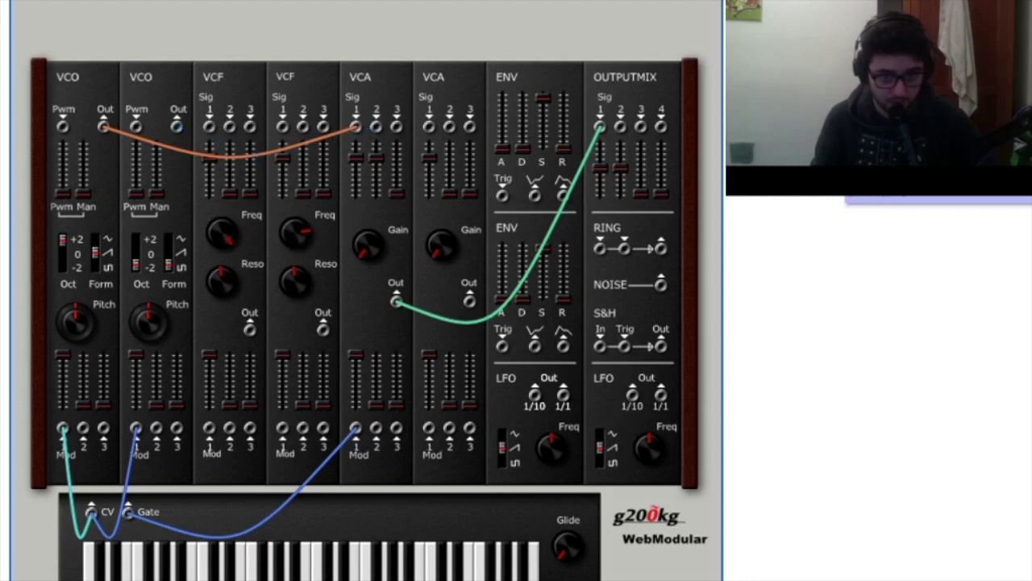
{"action": "left_click_drag", "start_coordinate": [356, 127], "coordinate": [356, 131]}
{"action": "left_click_drag", "start_coordinate": [103, 126], "coordinate": [597, 250]}
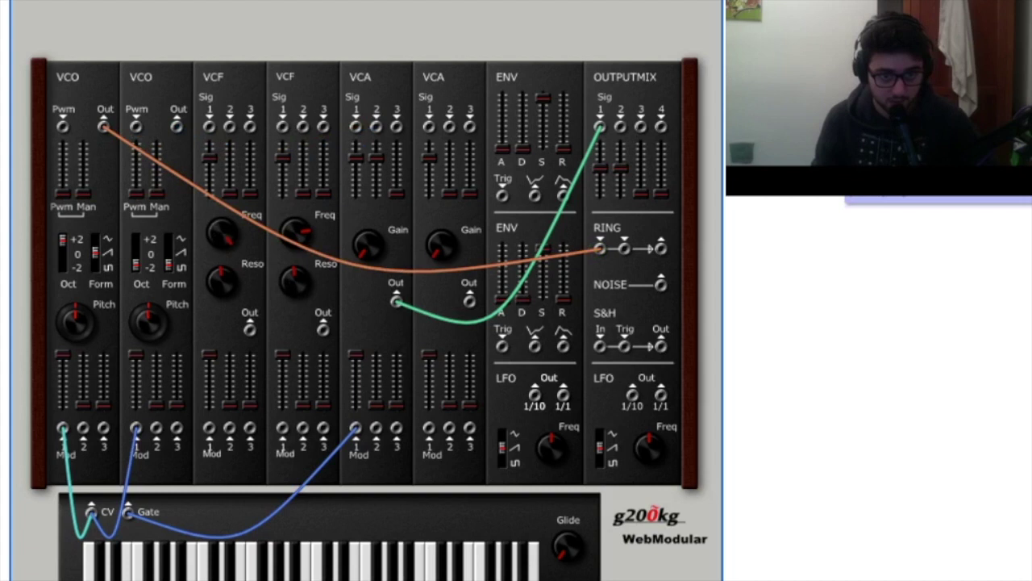
{"action": "left_click_drag", "start_coordinate": [178, 126], "coordinate": [352, 125]}
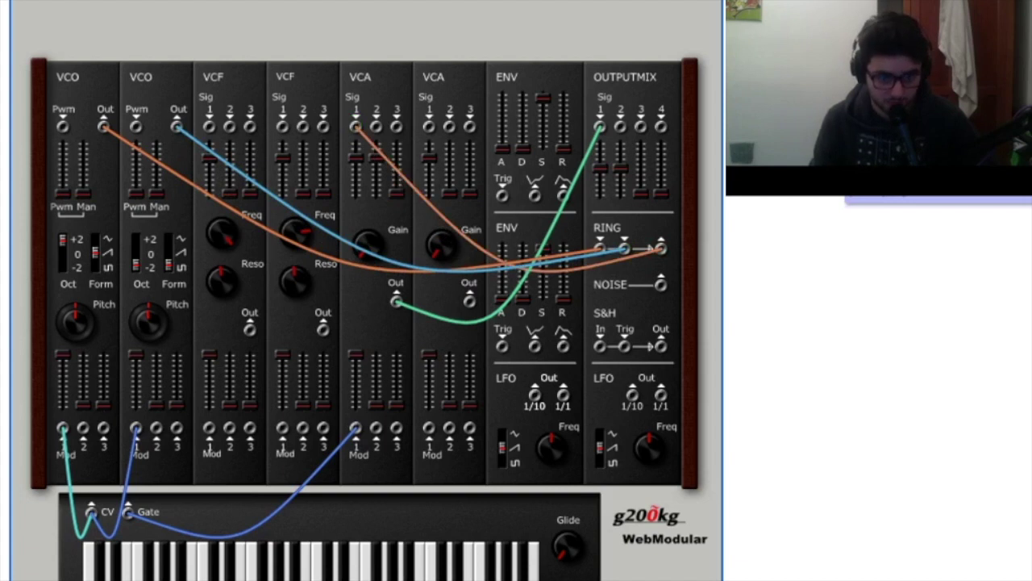